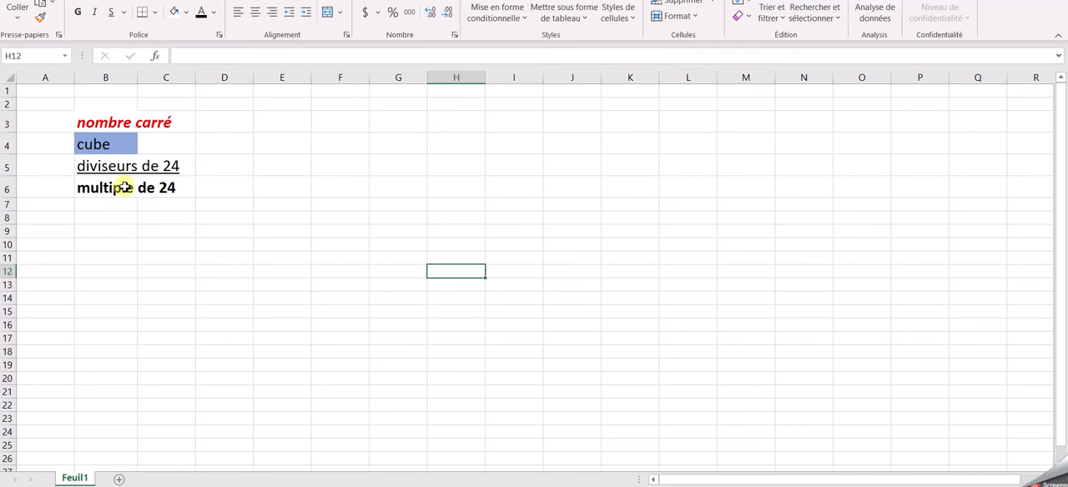
Step: Change the label in cell B4 to "nombre cube"
click(121, 140)
click(177, 55)
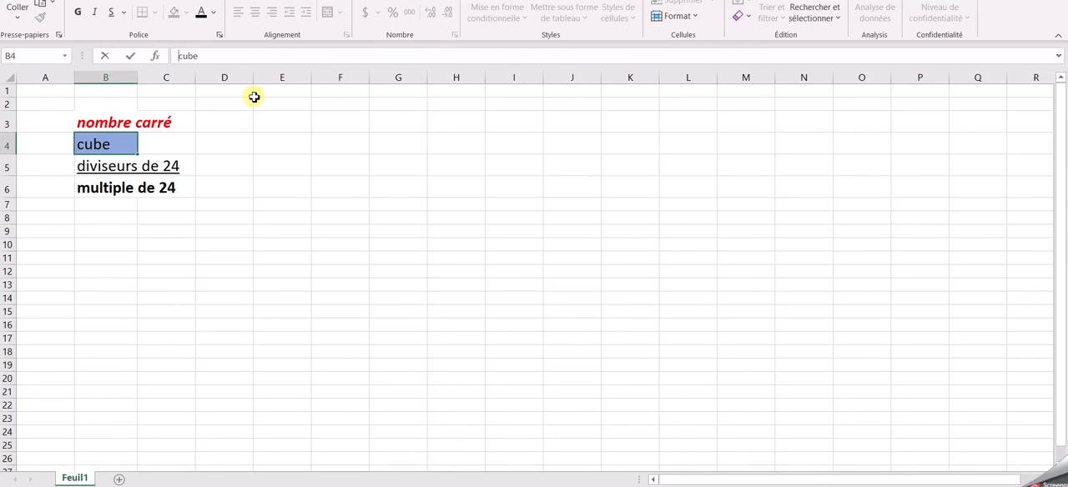
text(nombre)
key(Return)
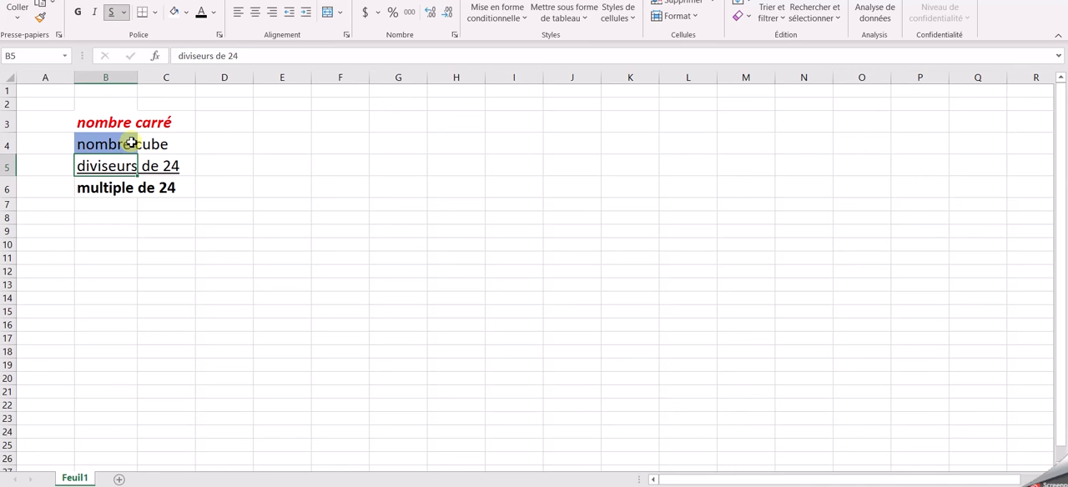
Step: Correct the label in cell B6 to "multiples de 24" and autofit column B to its contents
click(122, 194)
click(209, 58)
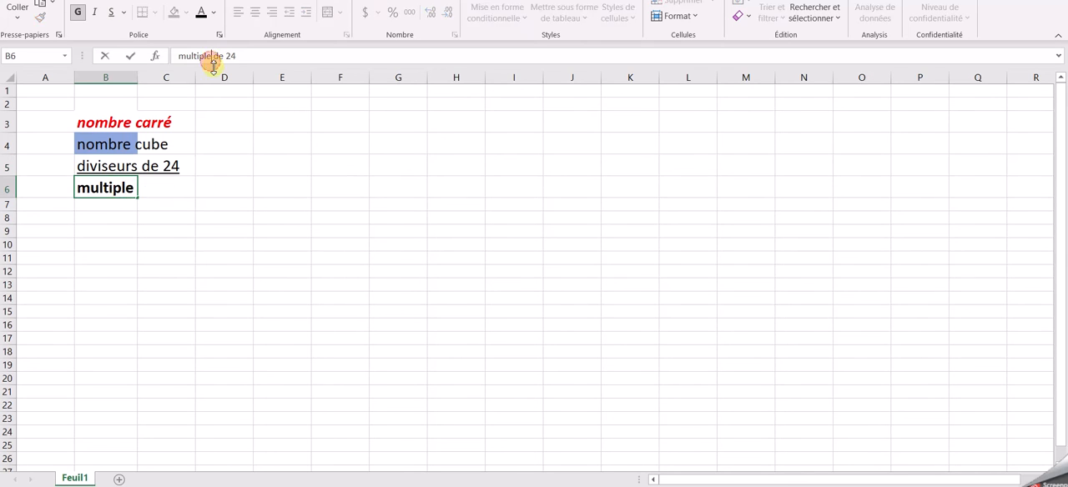
text(s)
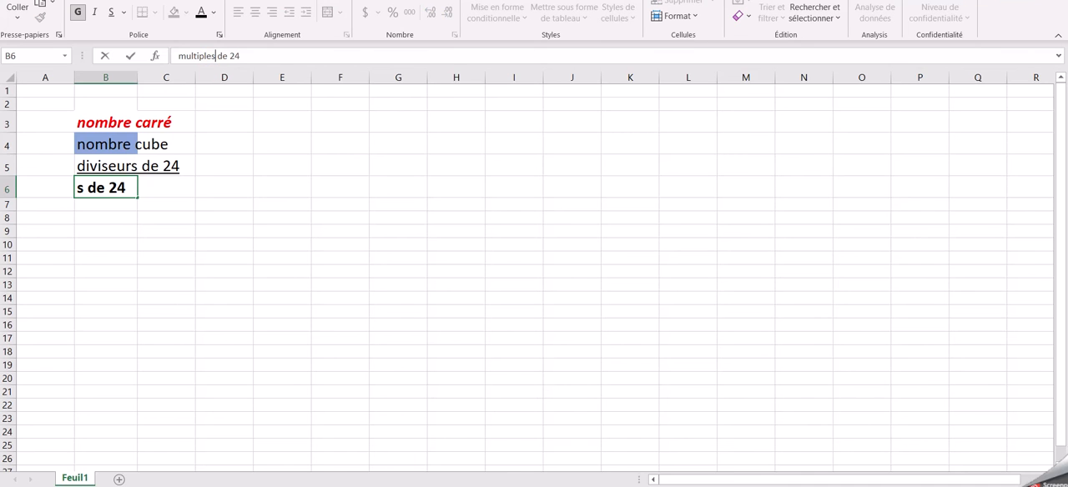
key(Return)
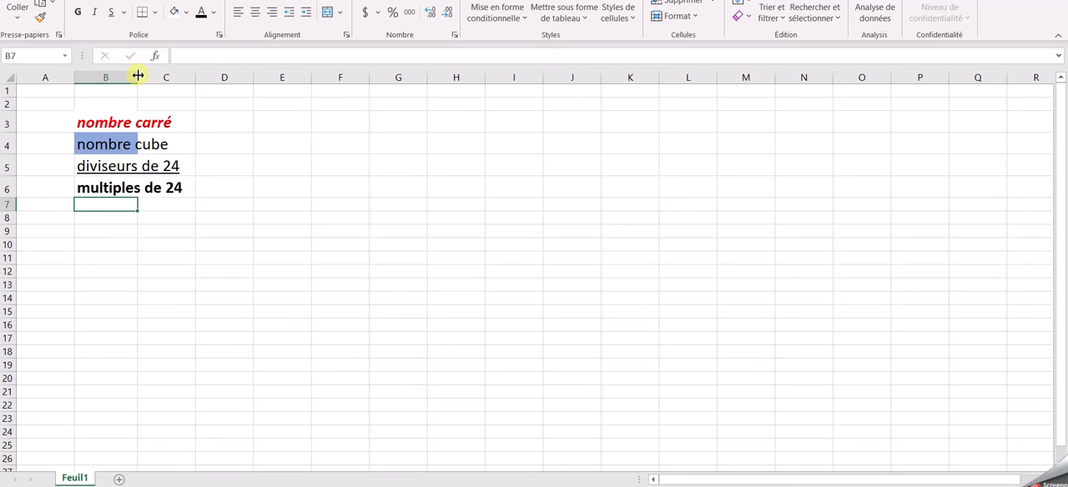
double_click(138, 76)
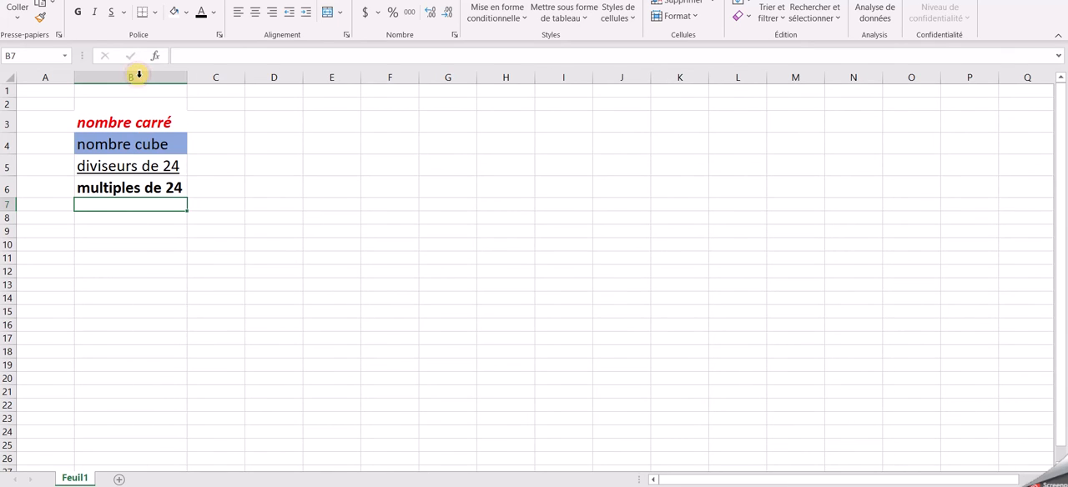
Step: Enter 1 in cell D3 and the formula =D3+1 in cell E3 to start the number row
click(267, 126)
text(1)
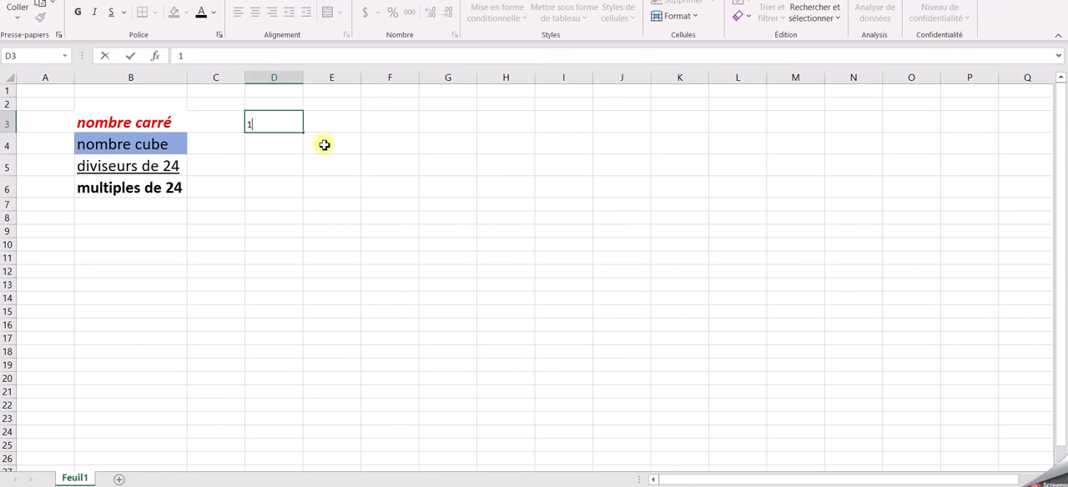
click(334, 129)
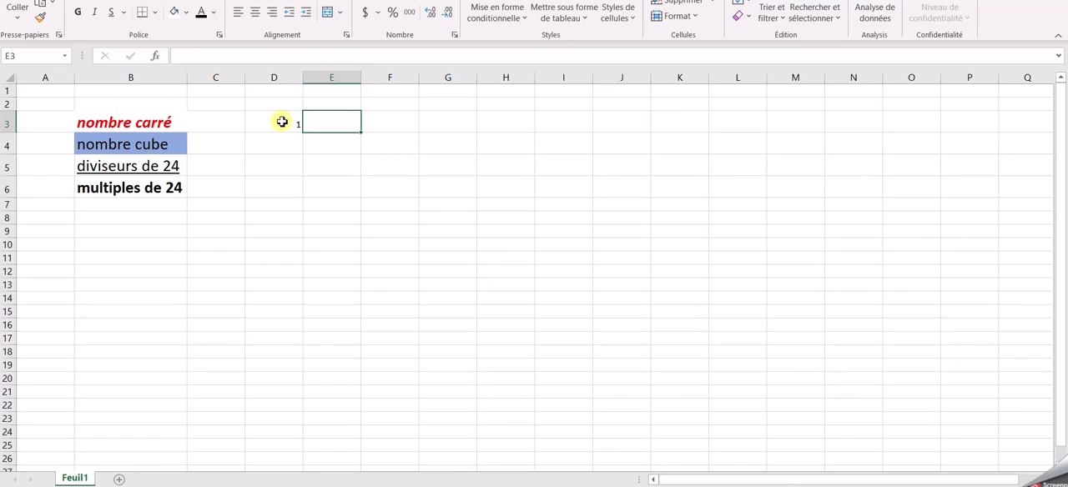
text(=)
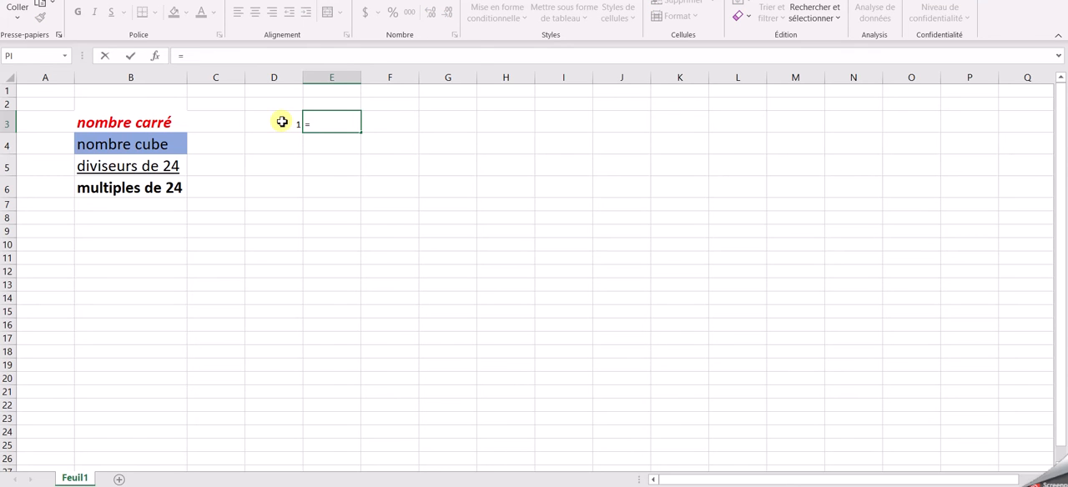
click(282, 122)
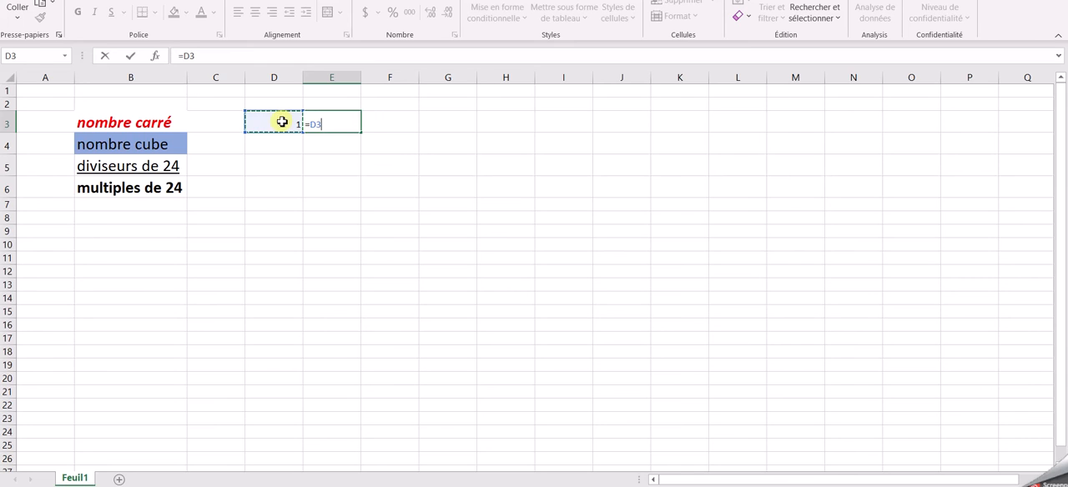
text(+1)
key(Return)
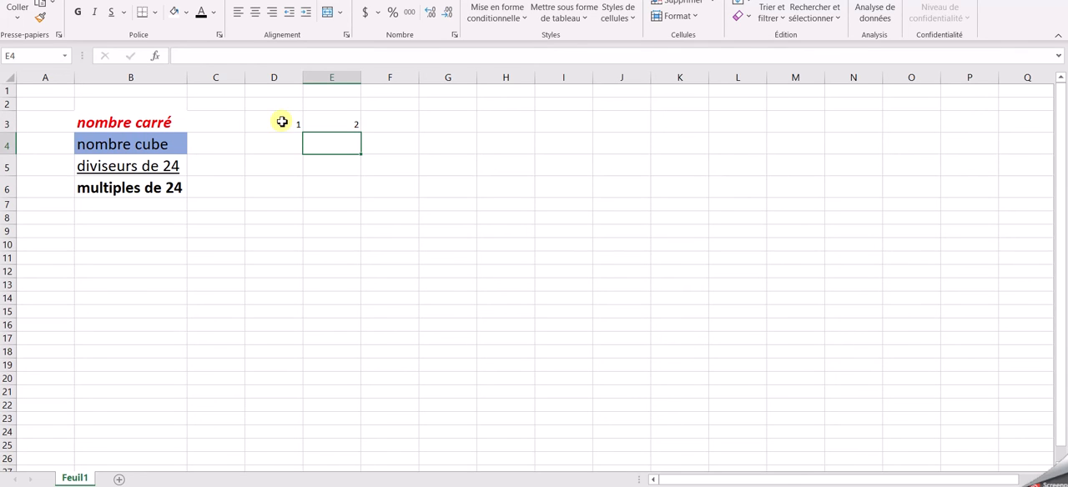
Step: Copy the formula in E3 and paste it across cells F3 to M3
click(332, 122)
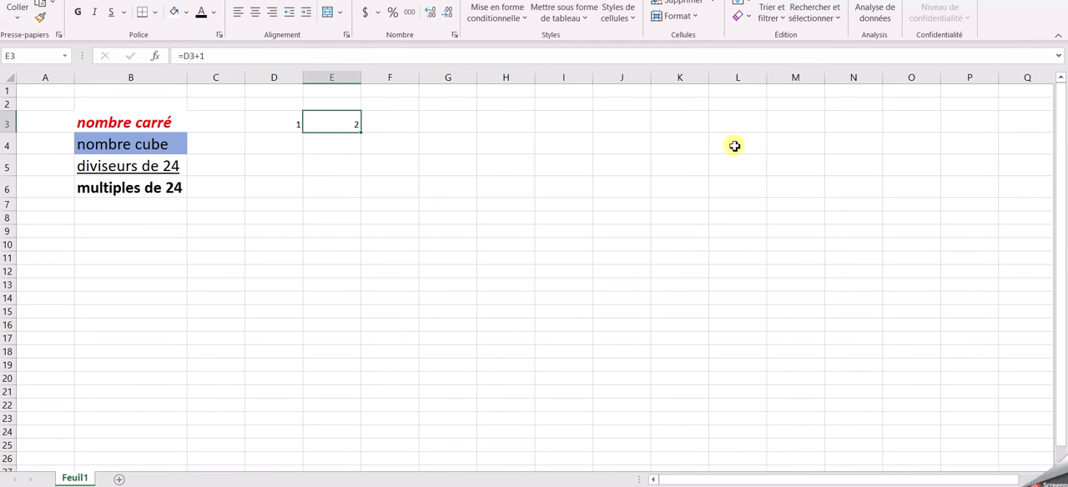
click(331, 204)
click(331, 119)
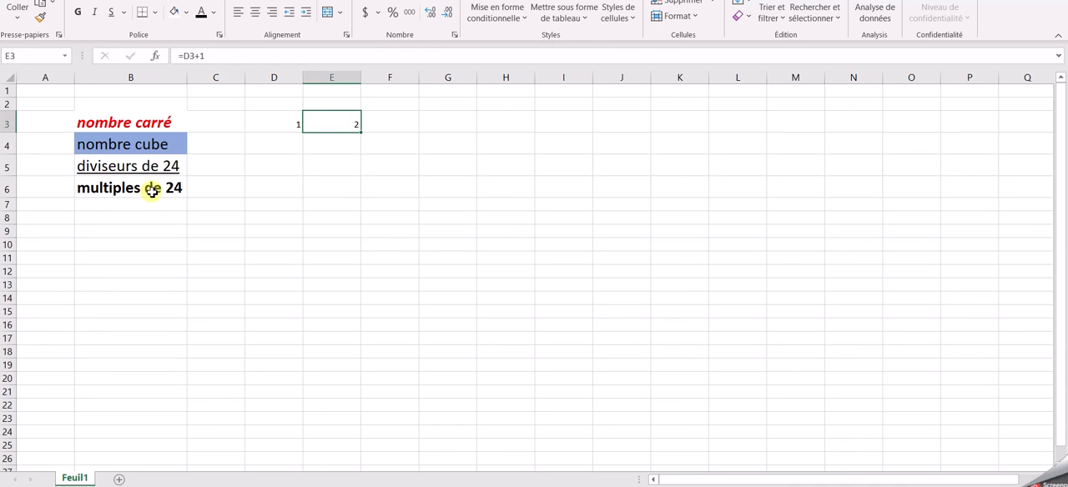
click(43, 8)
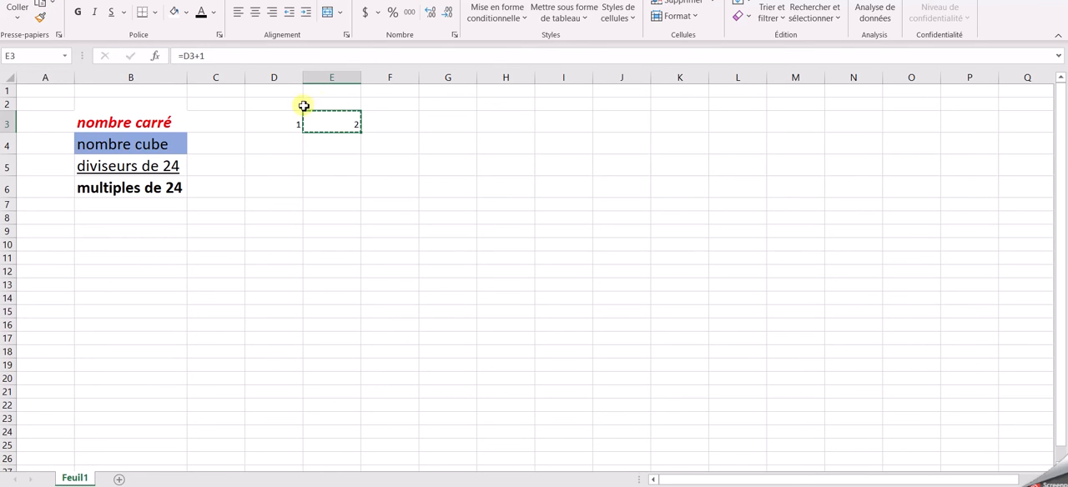
drag(379, 123, 780, 134)
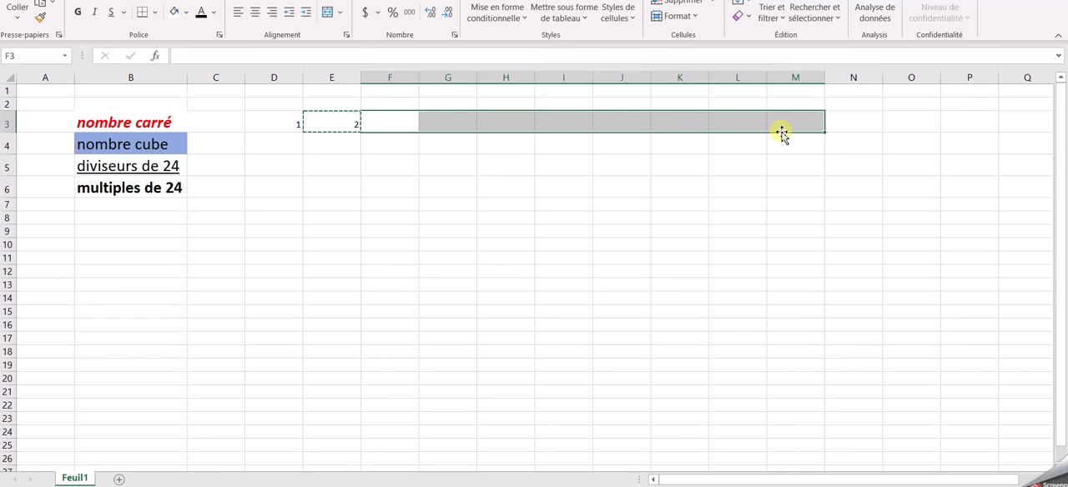
click(16, 12)
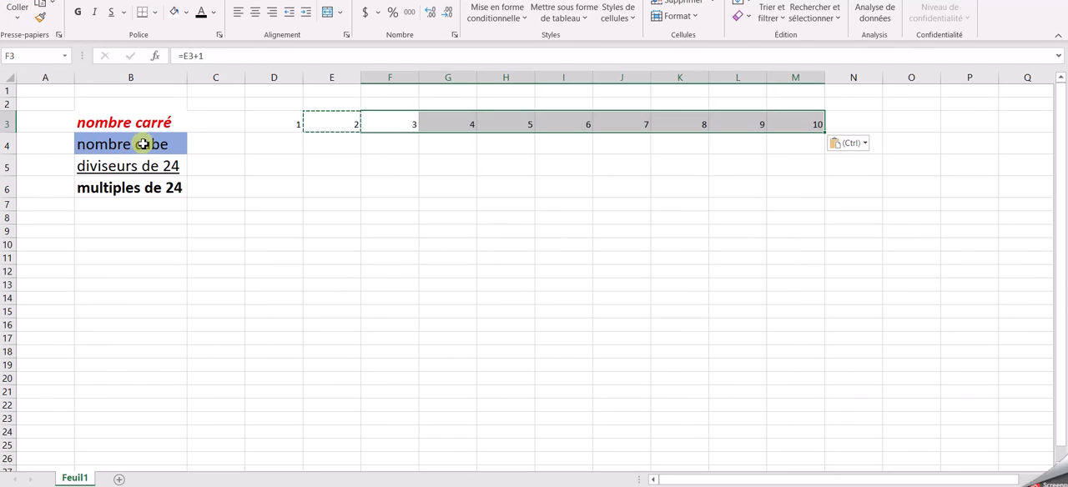
Step: End the copy mode and enter the formula =D3+10 in cell D4
click(299, 146)
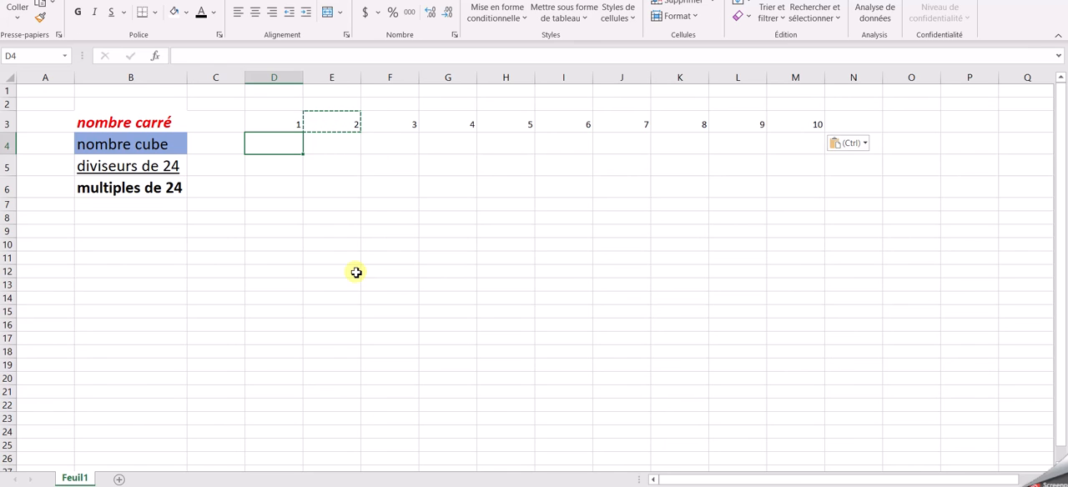
key(Escape)
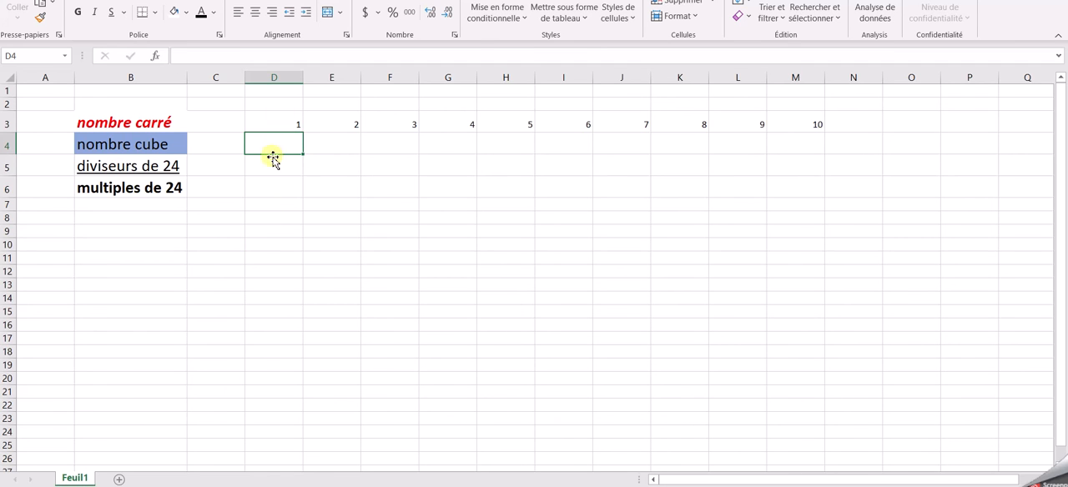
text(=)
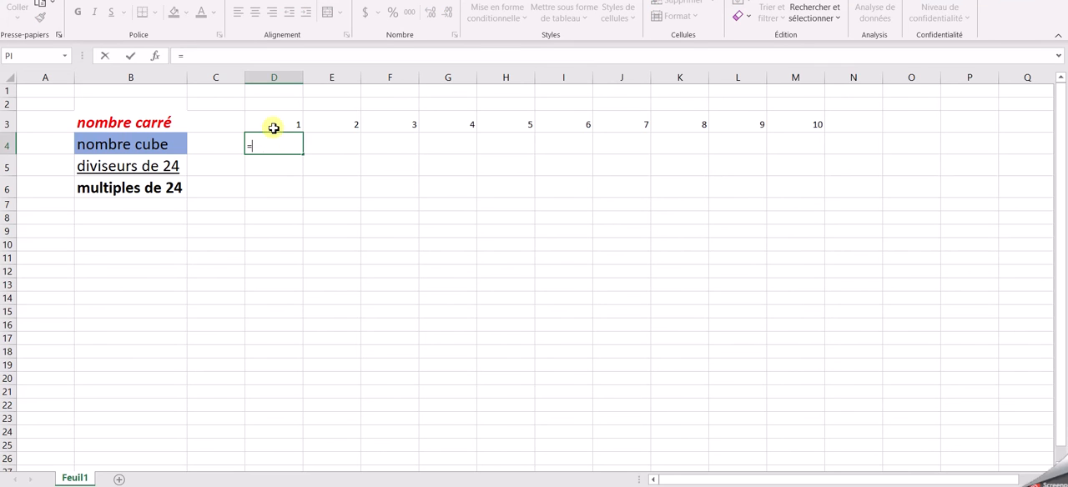
click(274, 128)
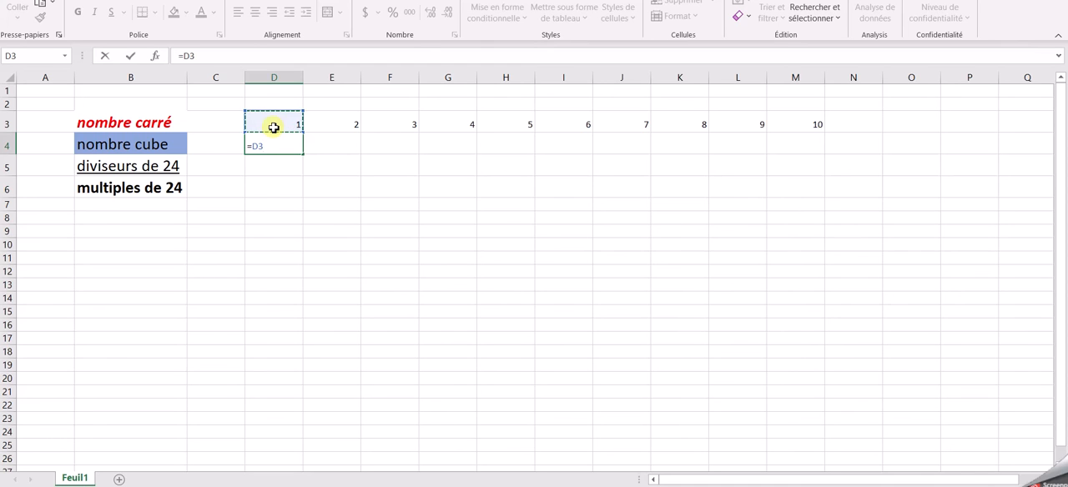
text(+10)
key(Return)
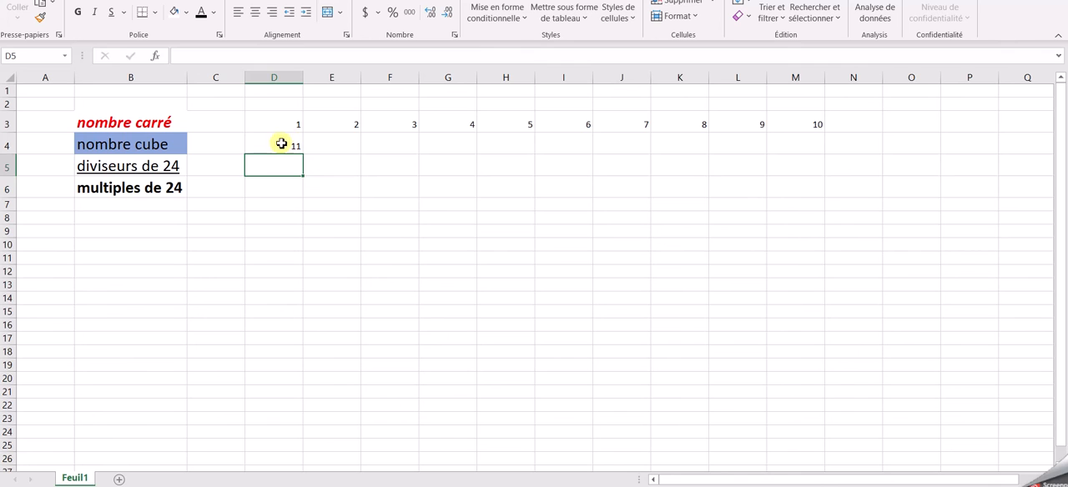
Step: Copy the formula in D4 and paste it over the range D4:M25
click(403, 234)
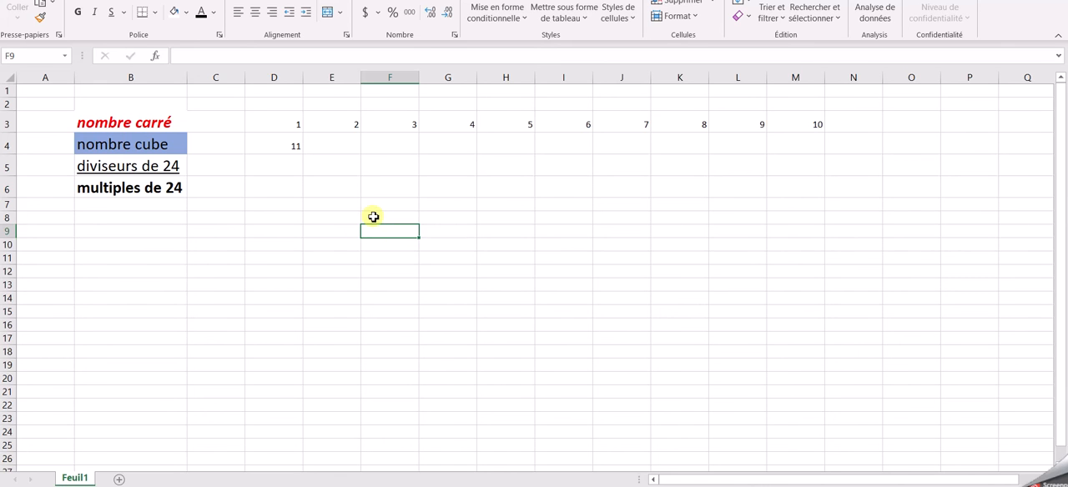
click(289, 161)
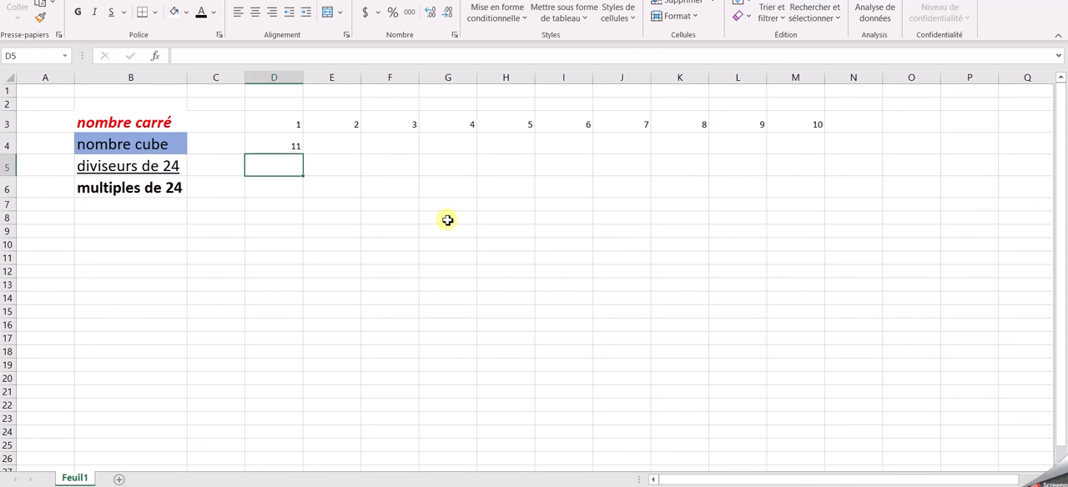
click(300, 149)
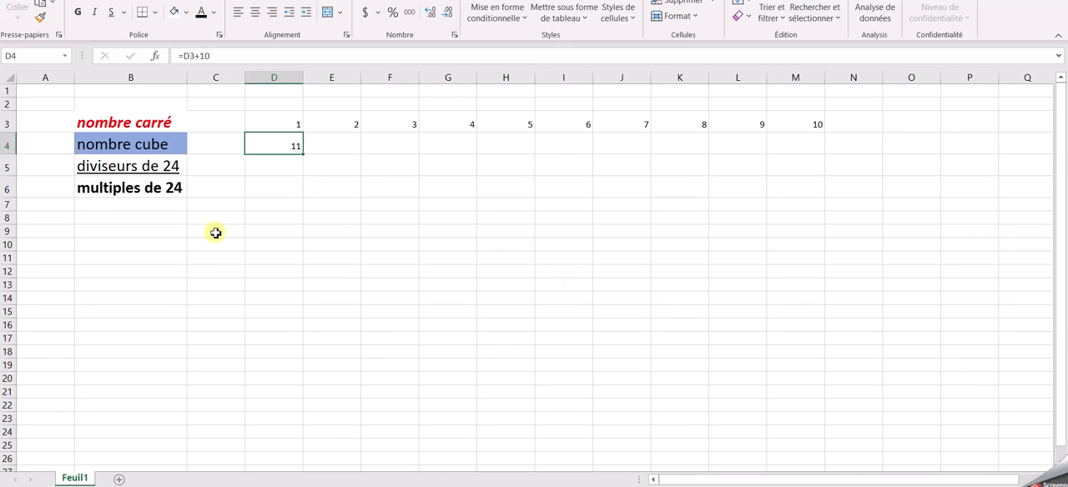
click(40, 3)
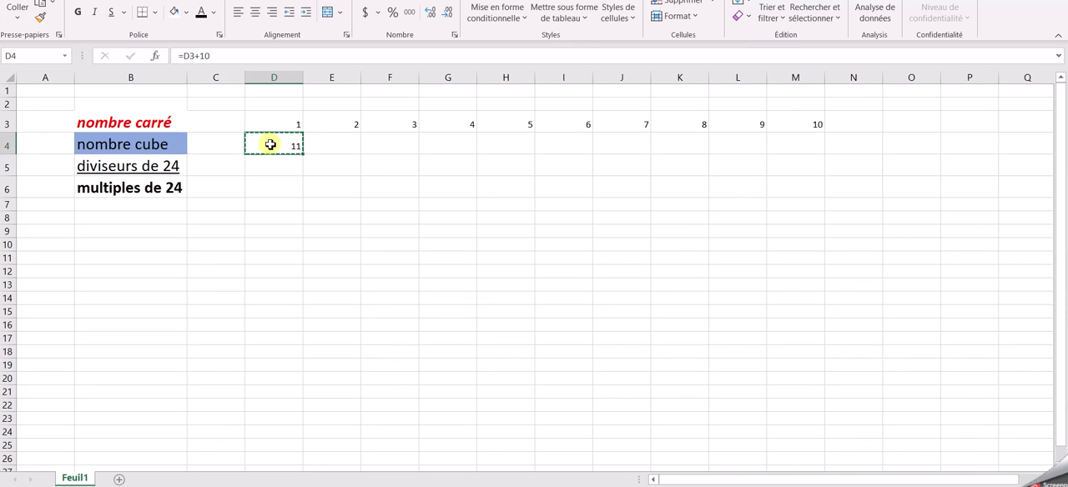
drag(272, 145, 806, 450)
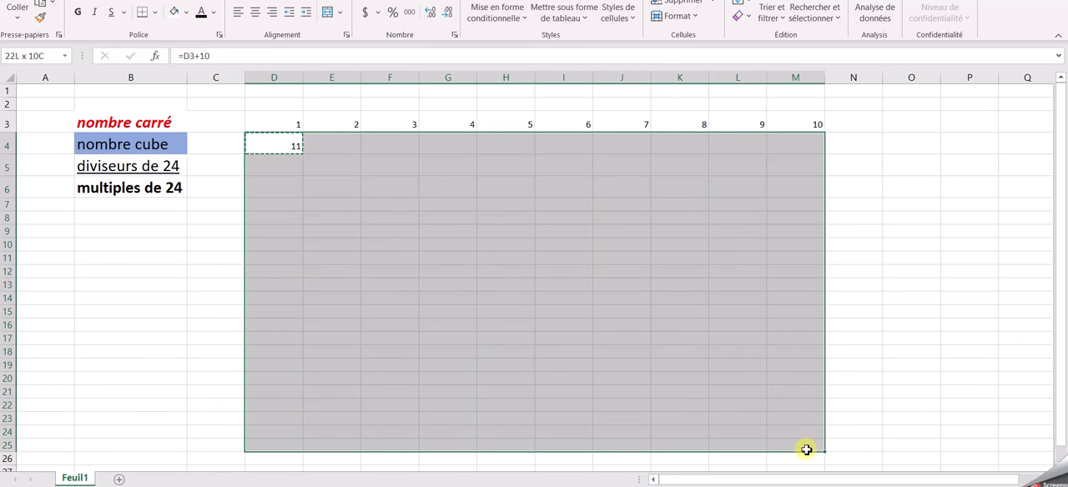
drag(806, 450, 806, 450)
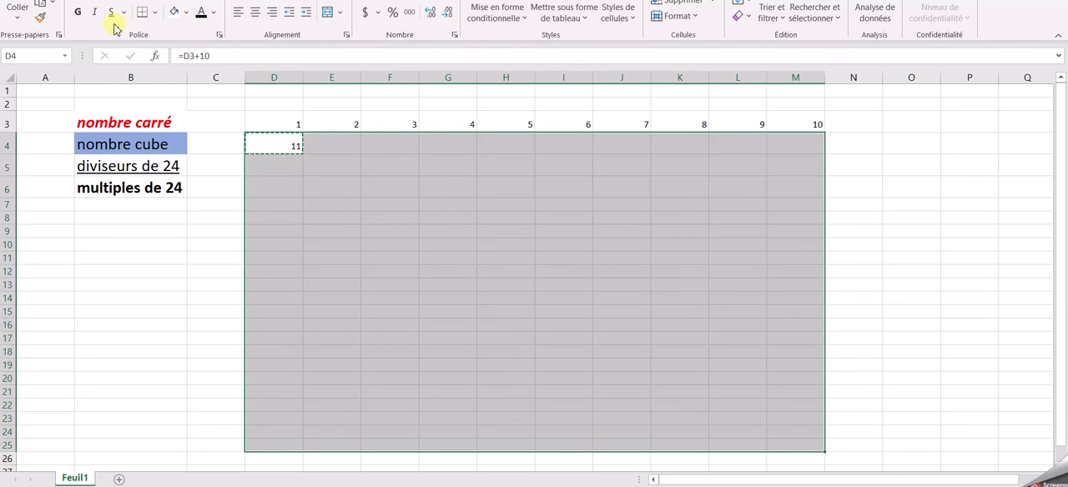
click(21, 6)
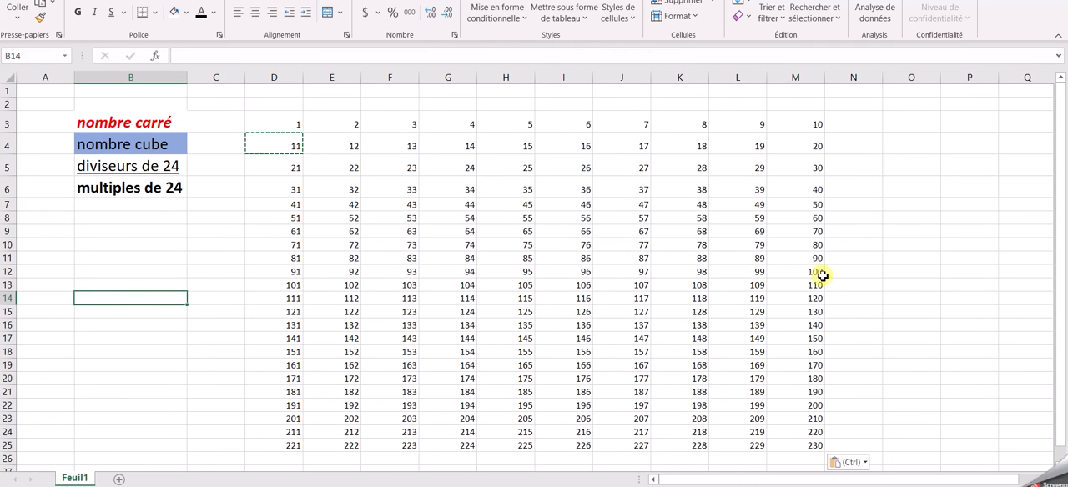
Step: Delete the numbers above 100 by clearing the range D13:M25
drag(296, 286, 814, 458)
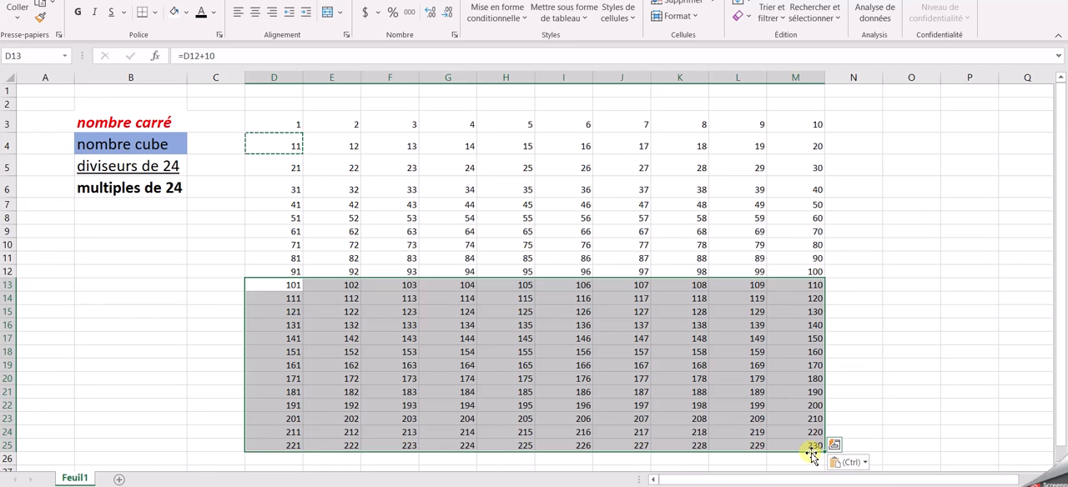
key(Escape)
key(Delete)
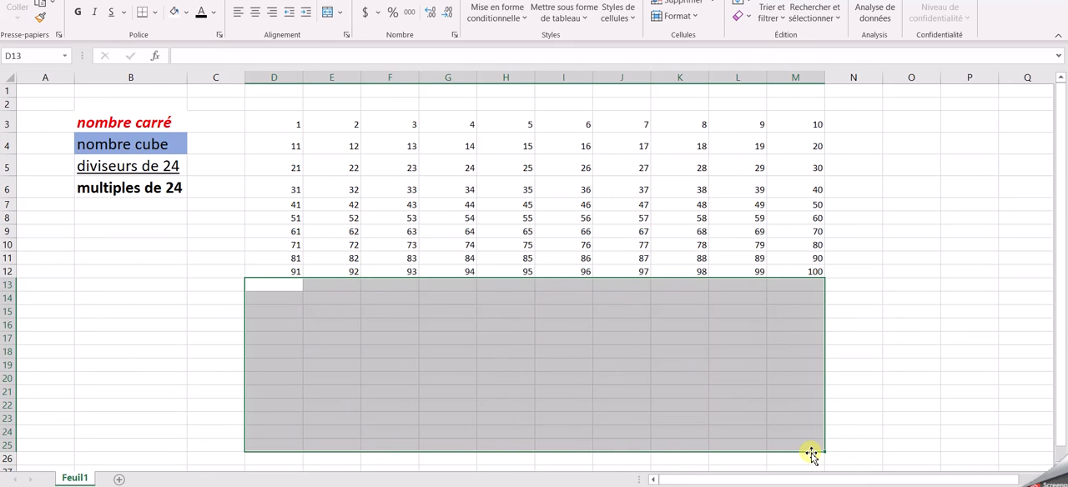
click(842, 328)
Step: Center the numbers horizontally in the range D3:M12
drag(812, 270, 255, 117)
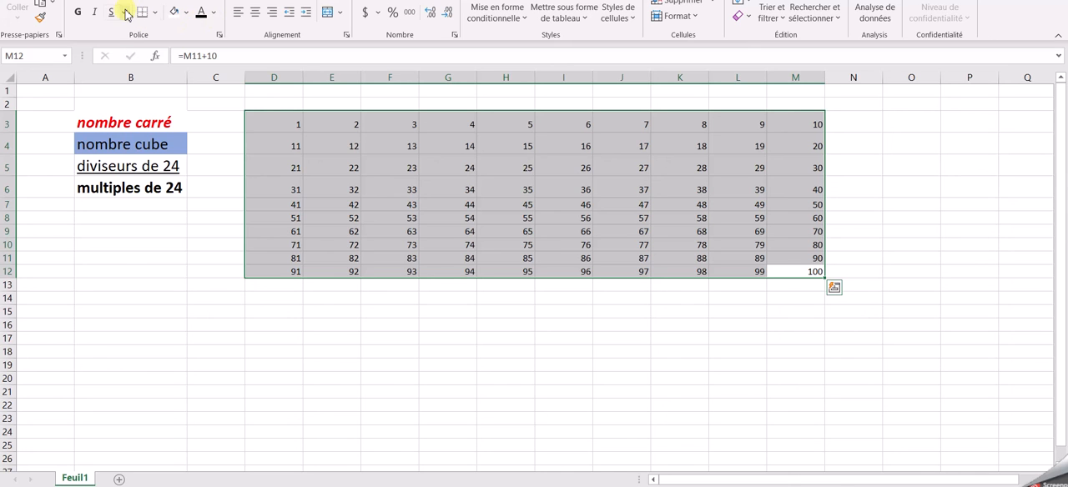
click(255, 17)
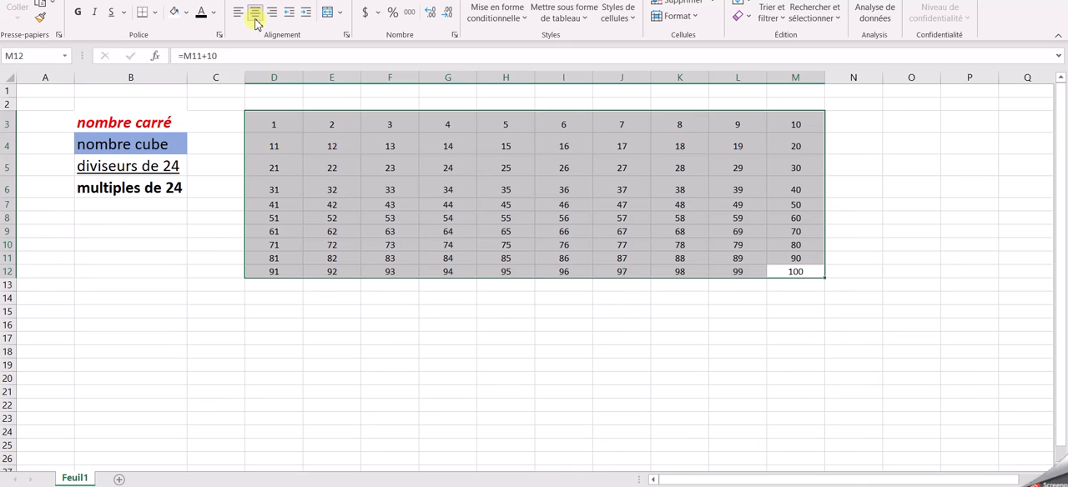
click(204, 244)
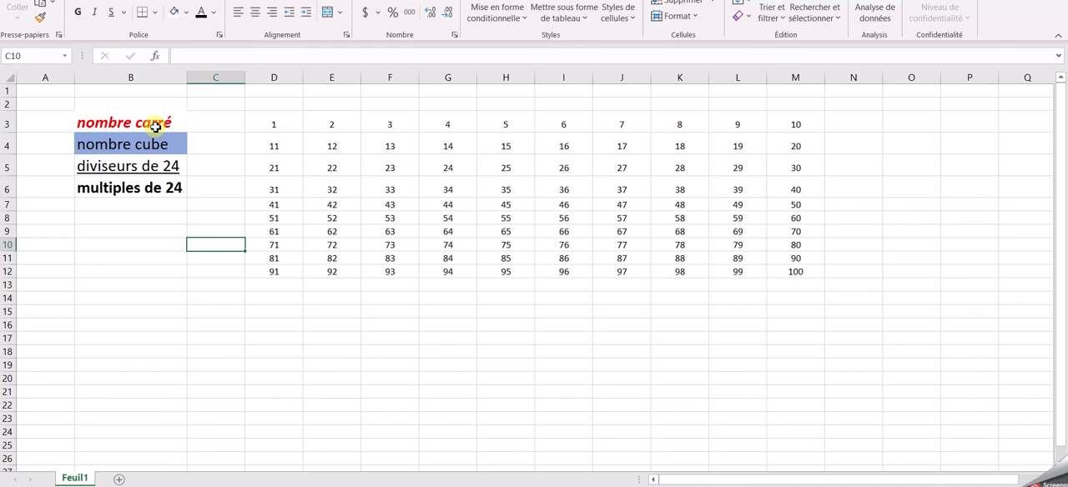
Step: Set the font colour of the square number 4 in cell G3 to the standard red
click(429, 127)
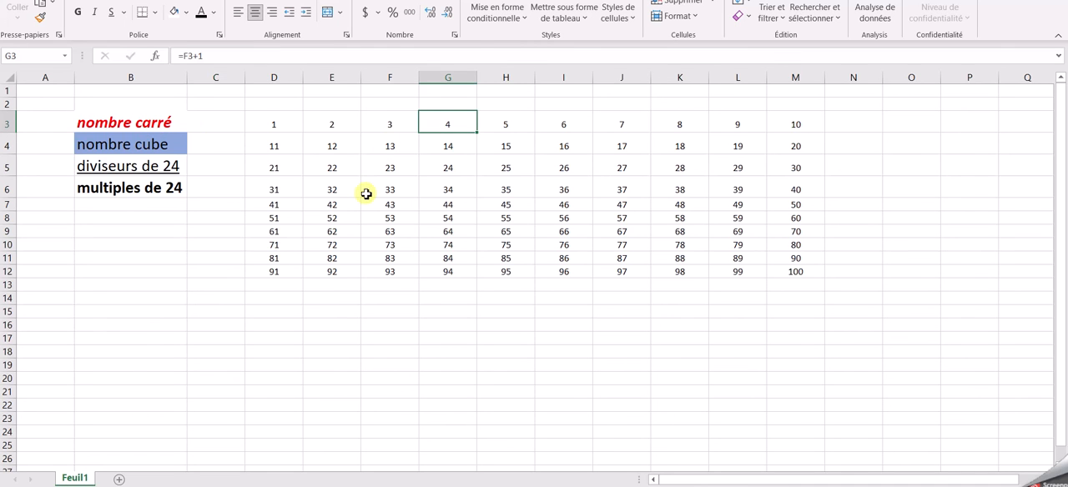
click(212, 12)
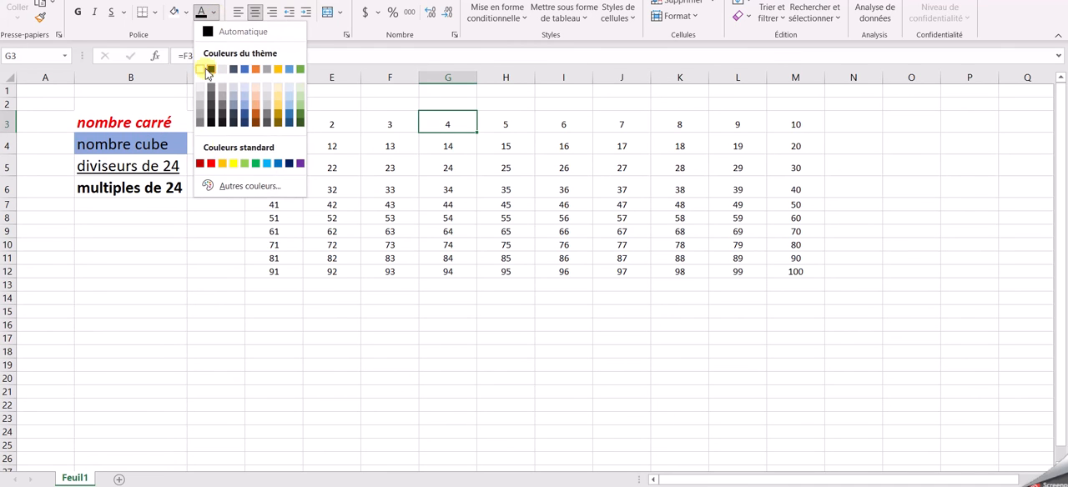
click(211, 163)
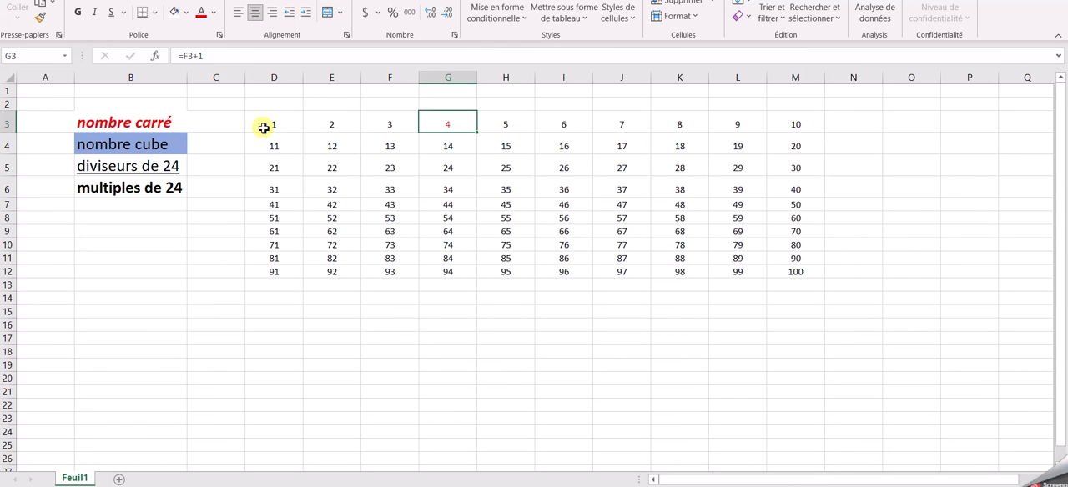
Step: Fill cell K3, which holds the cube number 8, with the blue theme colour
click(668, 124)
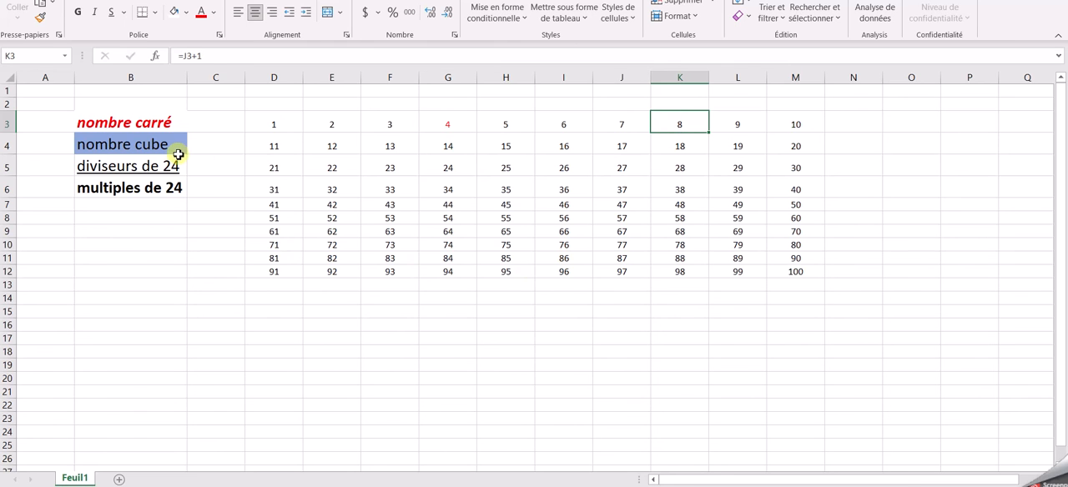
click(188, 14)
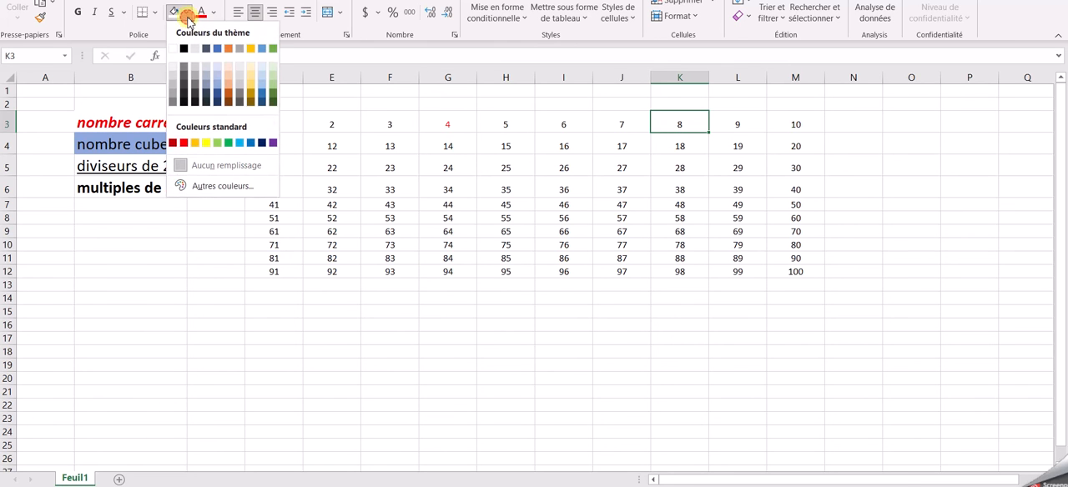
click(218, 48)
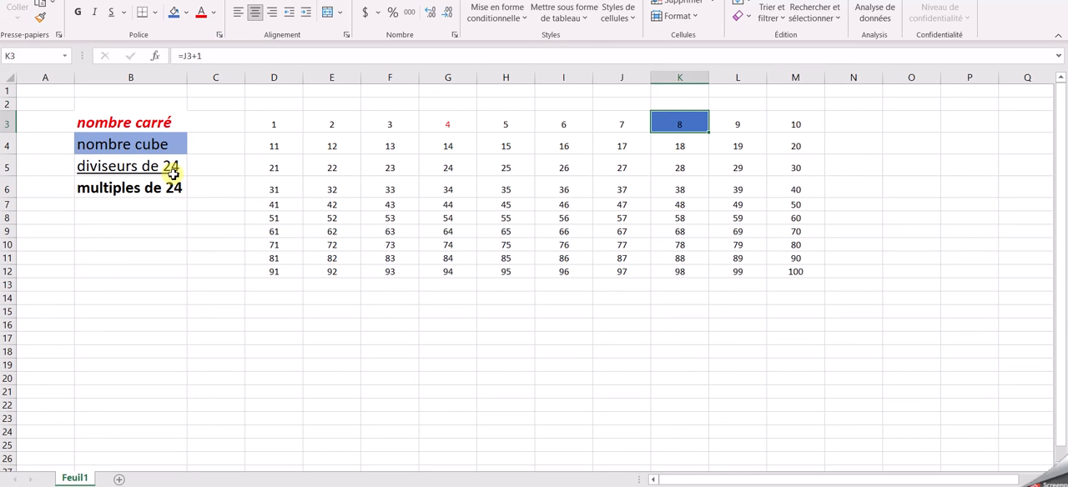
Step: Underline the number 1 in cell D3 as a divisor of 24, dismissing the chat notification
click(264, 123)
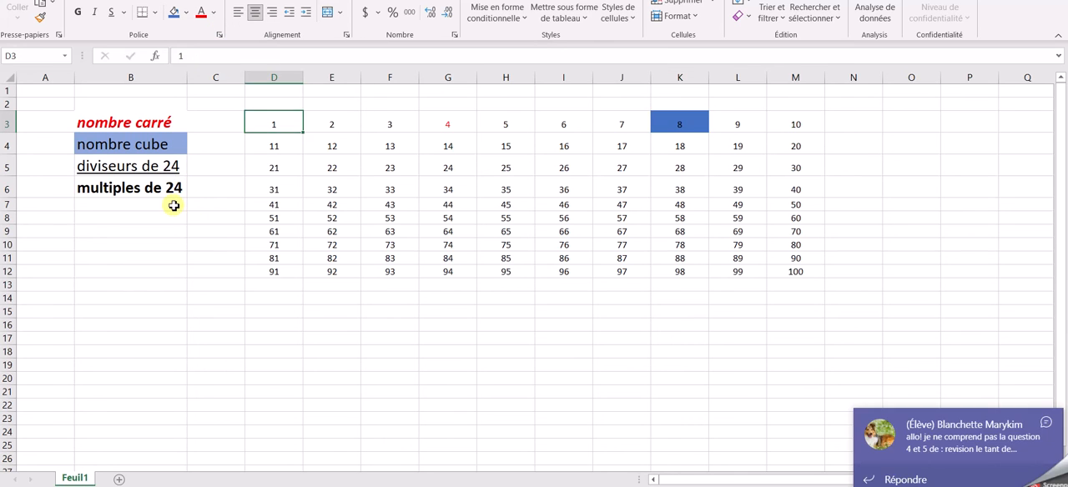
click(1047, 420)
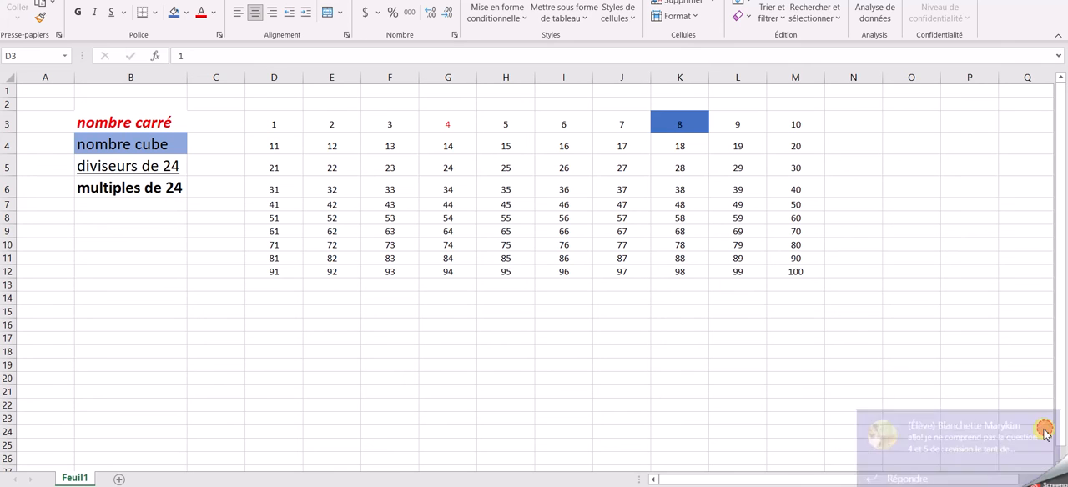
click(280, 124)
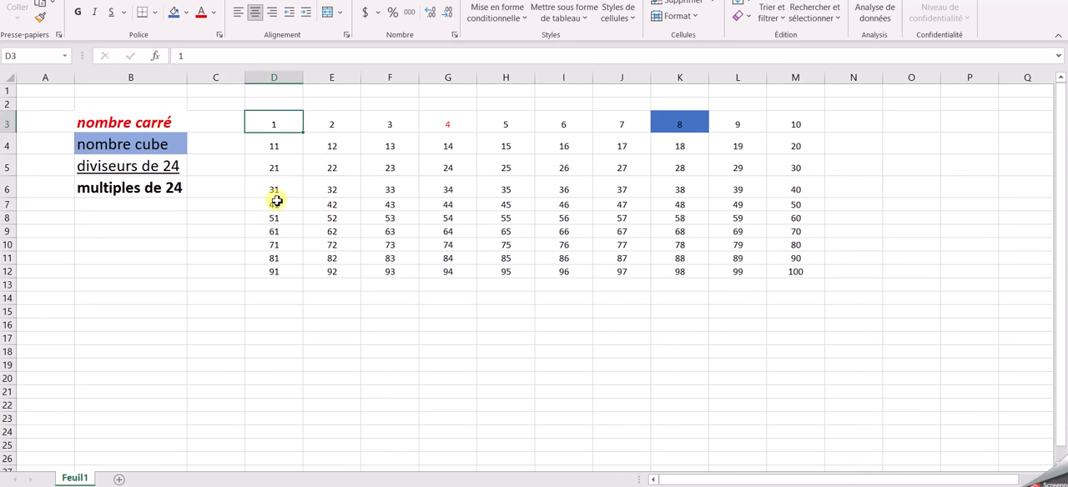
click(112, 18)
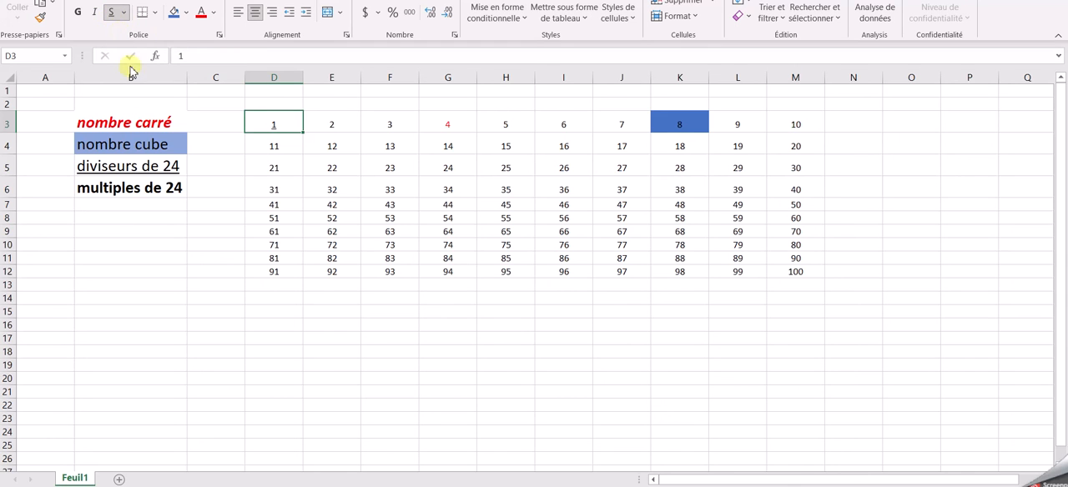
Step: Make the number 24 in cell G5 bold to mark it as a multiple of 24
click(437, 167)
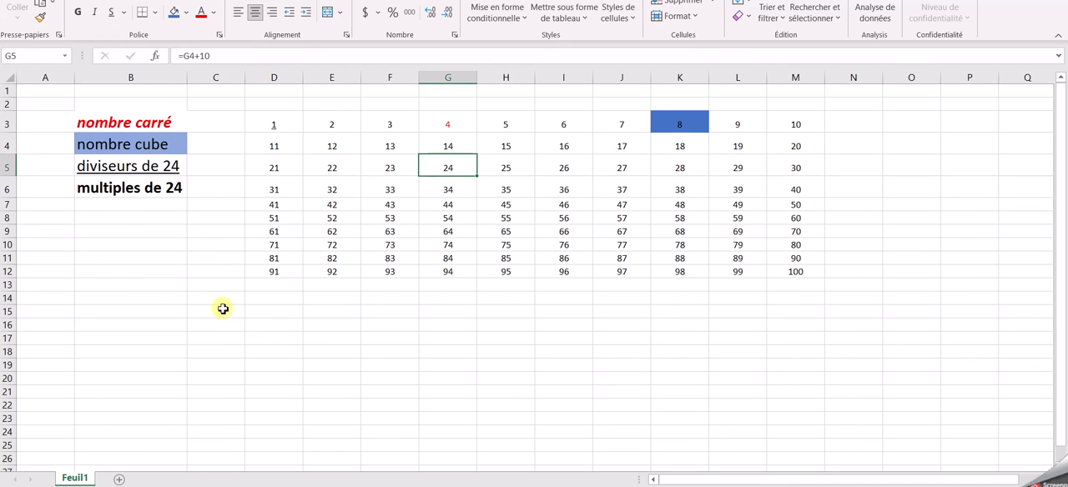
click(77, 12)
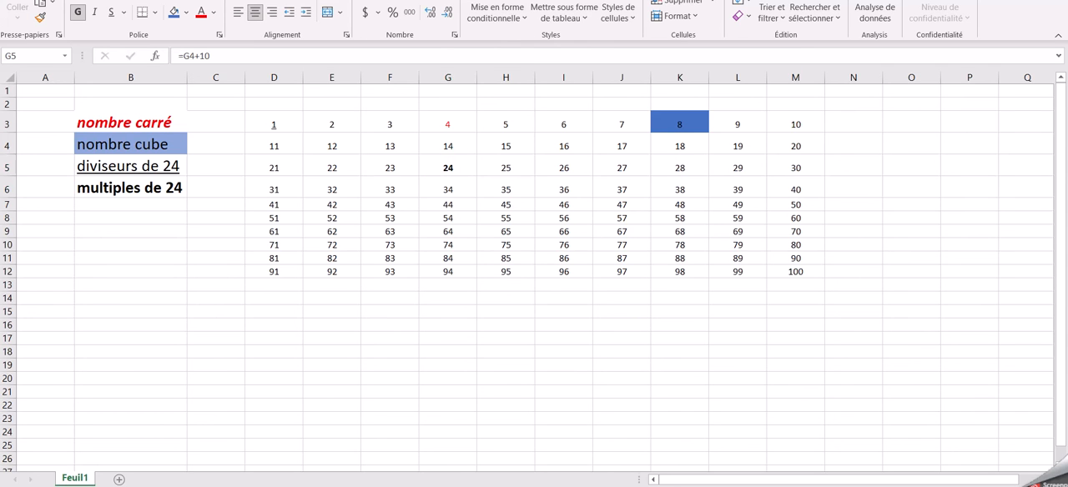
click(584, 274)
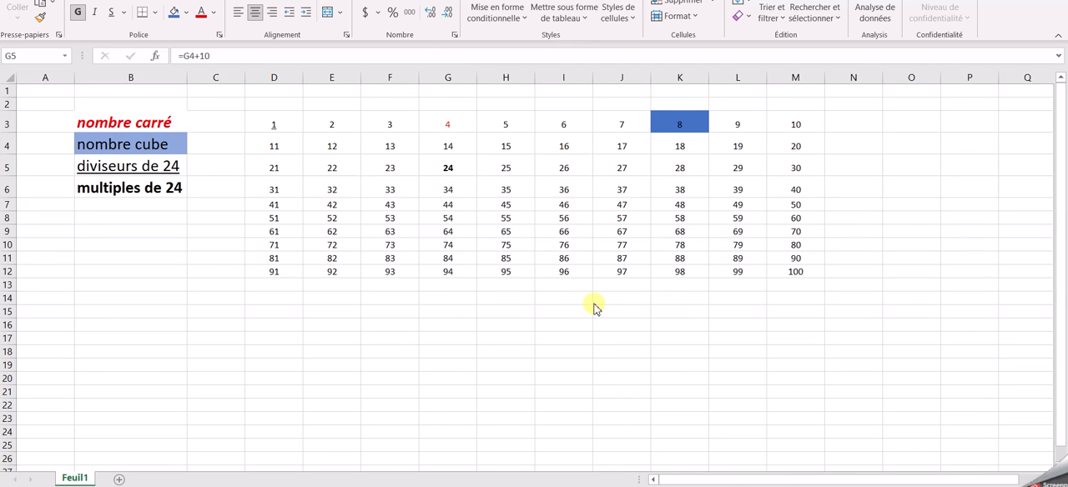